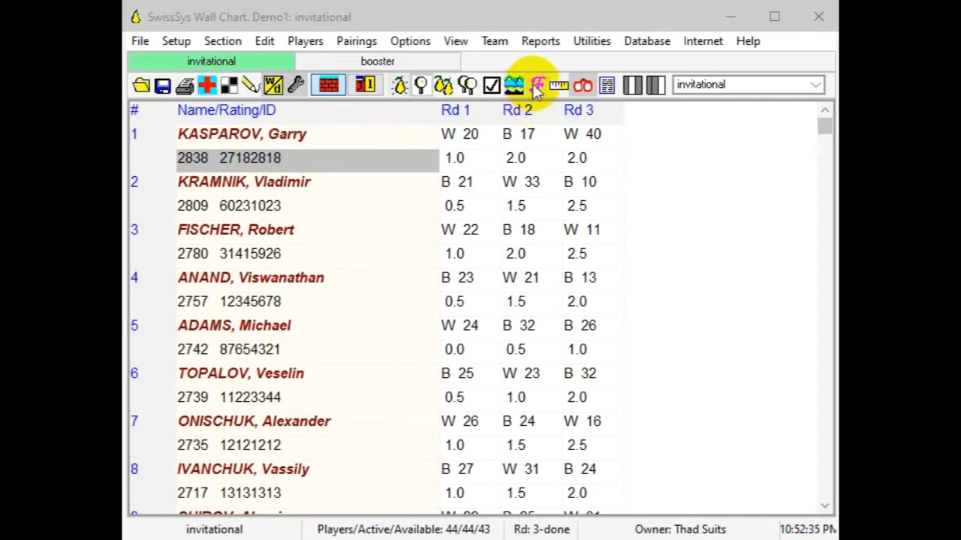
- Set the wall chart's Name,Handle font to red, size 16, and narrow the name column on the chart
click(536, 86)
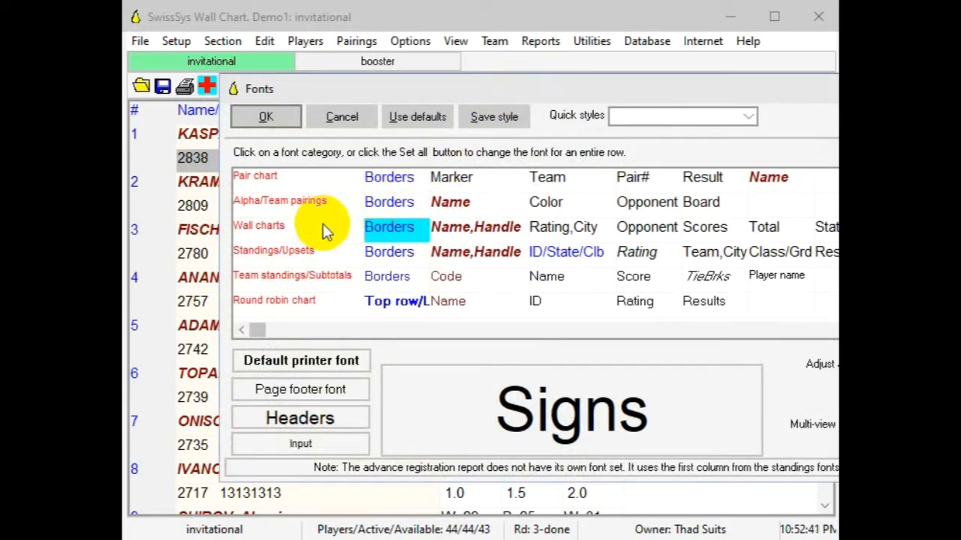
click(450, 229)
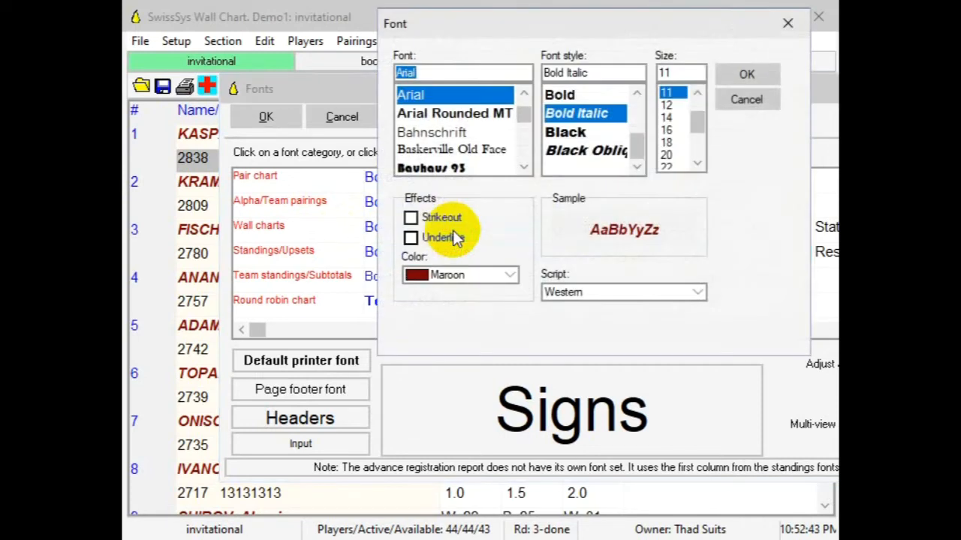
click(511, 275)
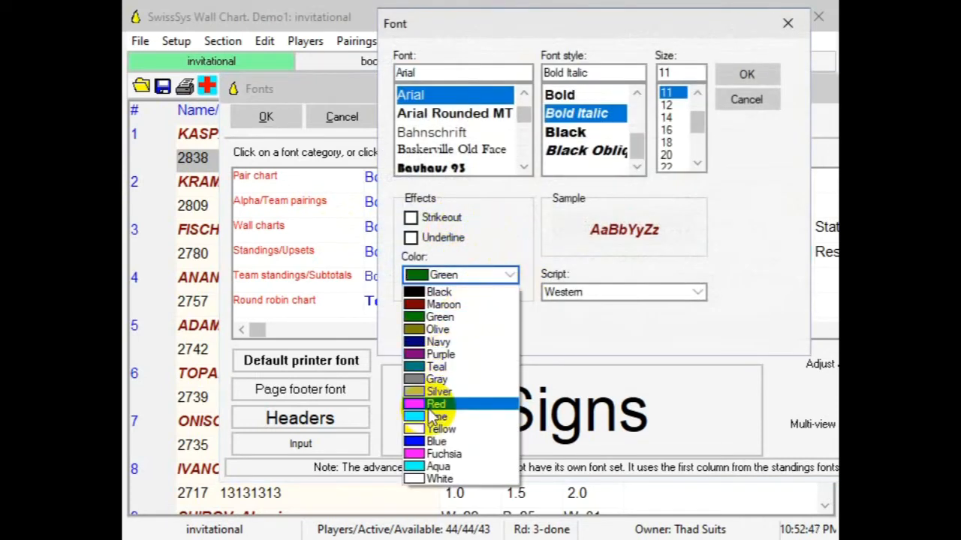
click(451, 401)
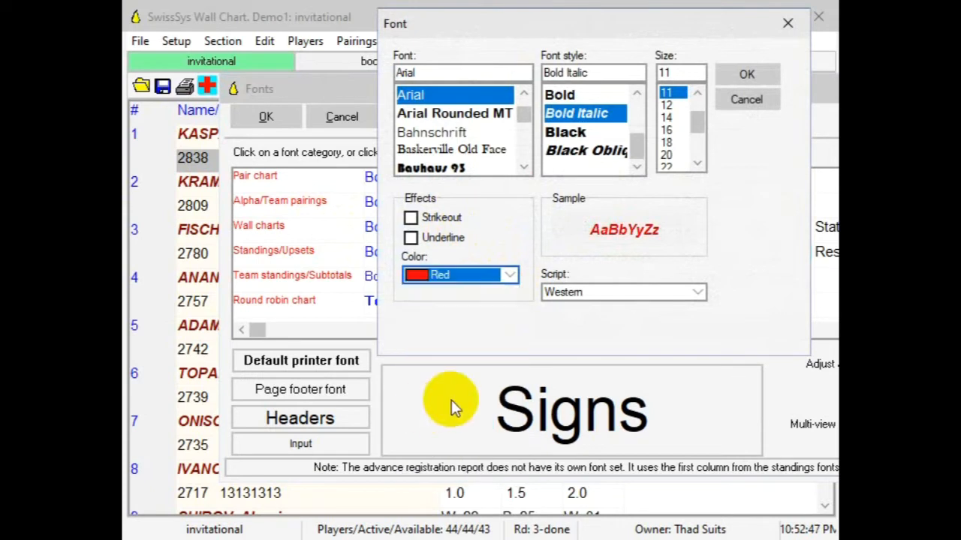
click(678, 132)
click(743, 75)
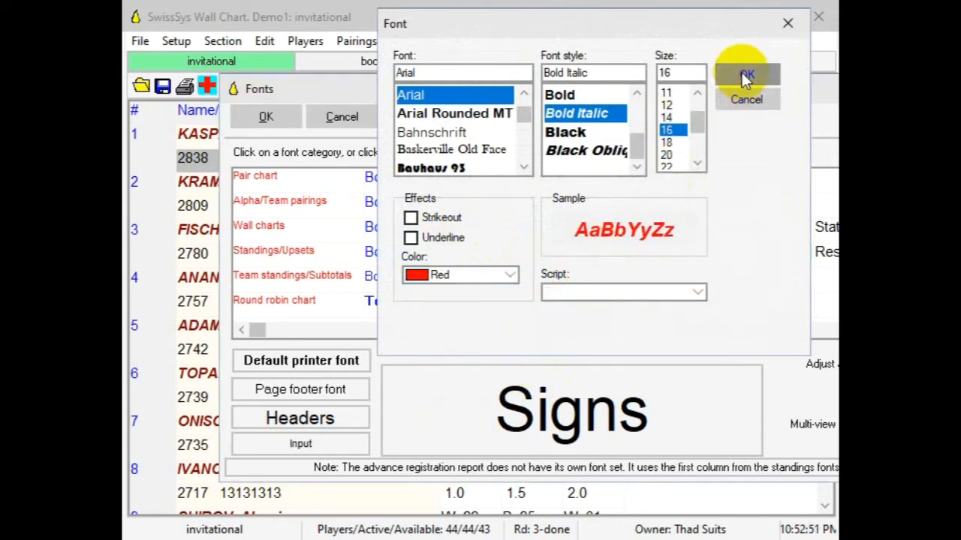
click(264, 116)
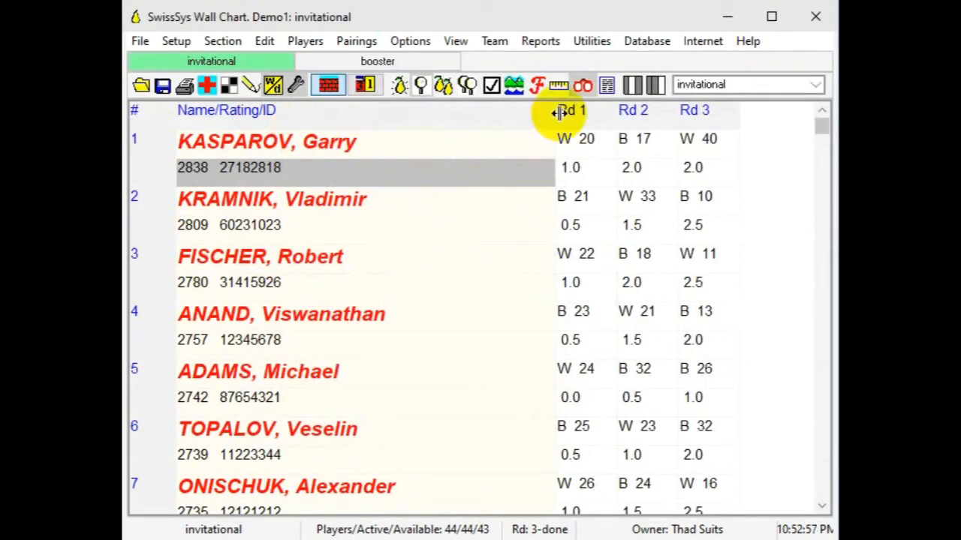
drag(559, 111, 439, 139)
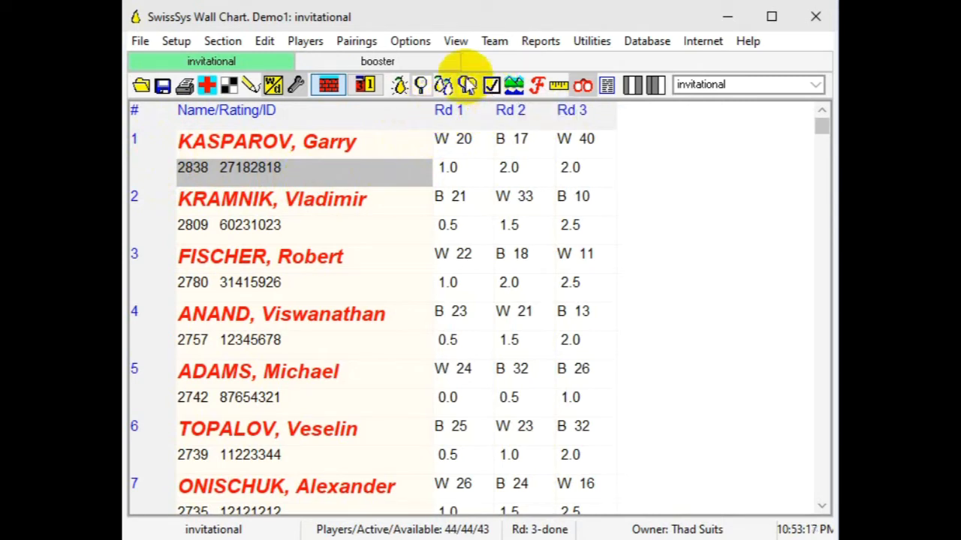
- Format the standings with Alphabetical as primary sort and the final rating shown, and switch to the standings view
click(411, 42)
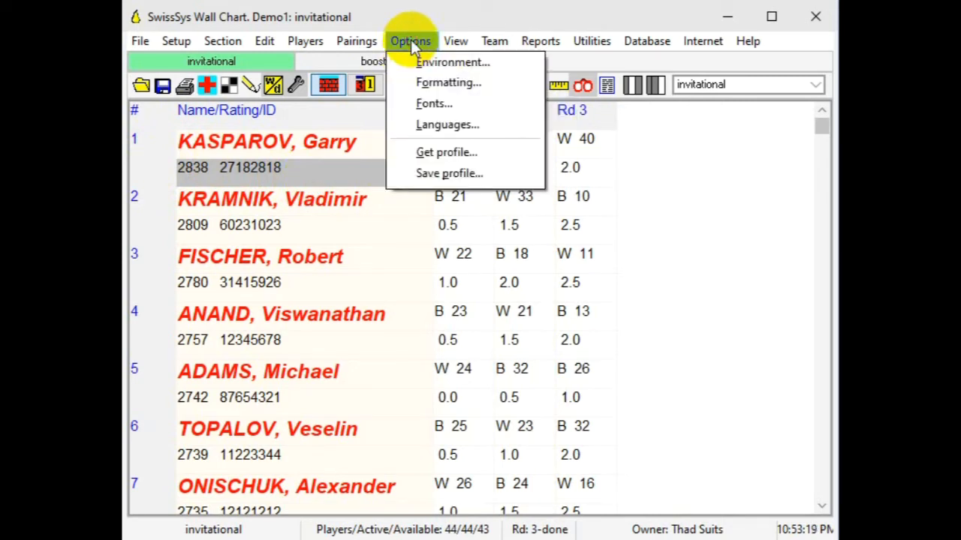
click(424, 82)
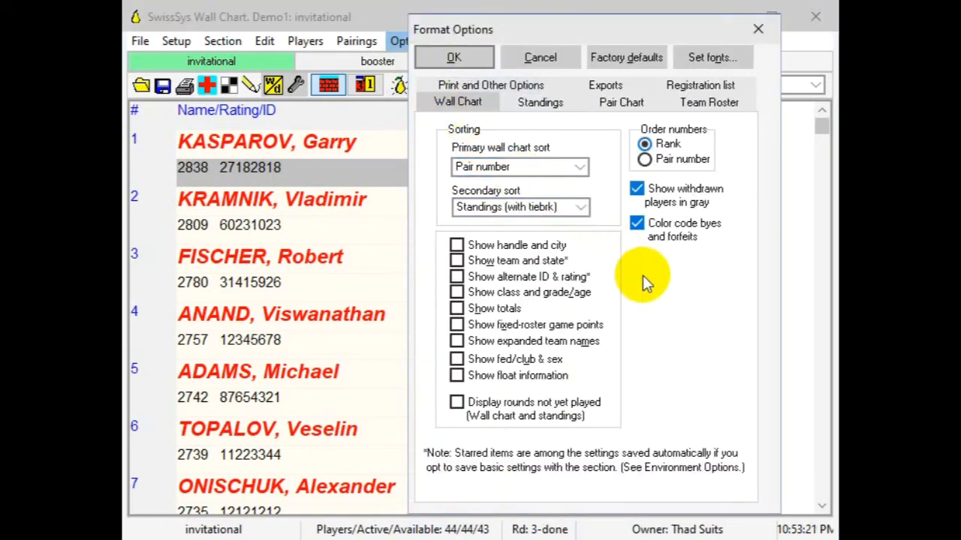
click(545, 105)
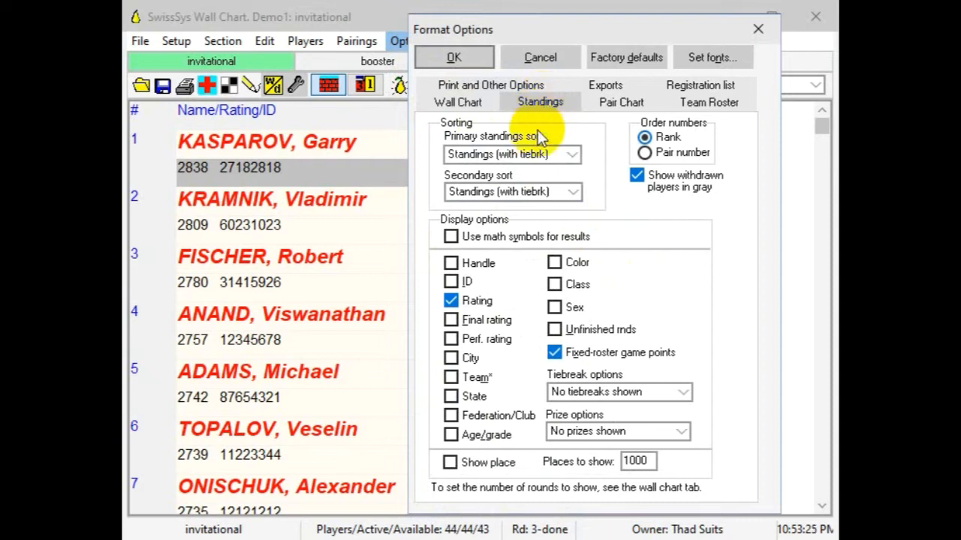
click(575, 155)
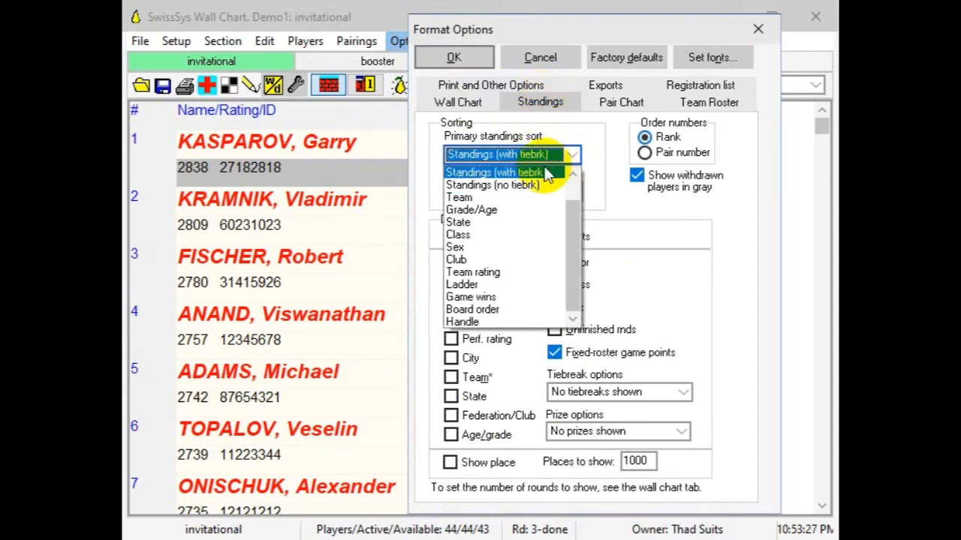
drag(577, 227, 568, 161)
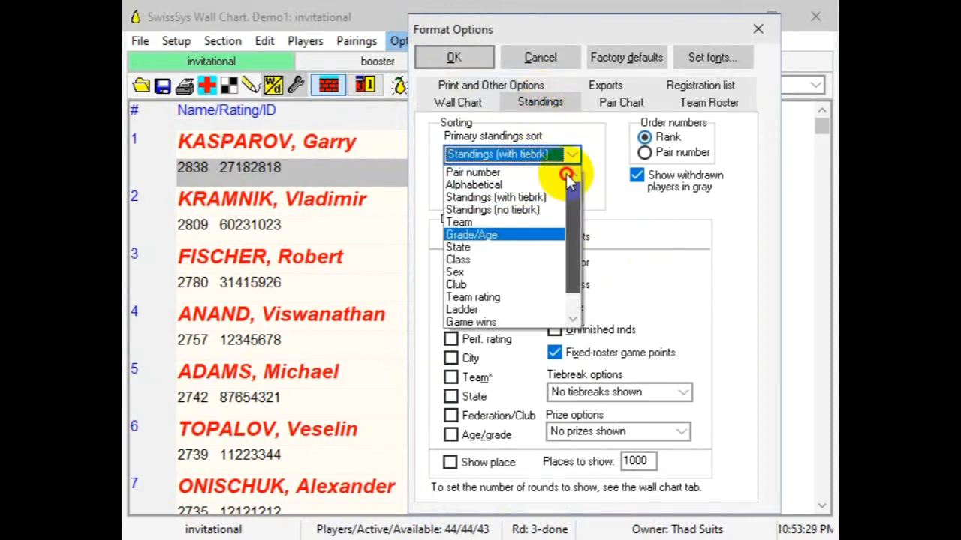
click(481, 186)
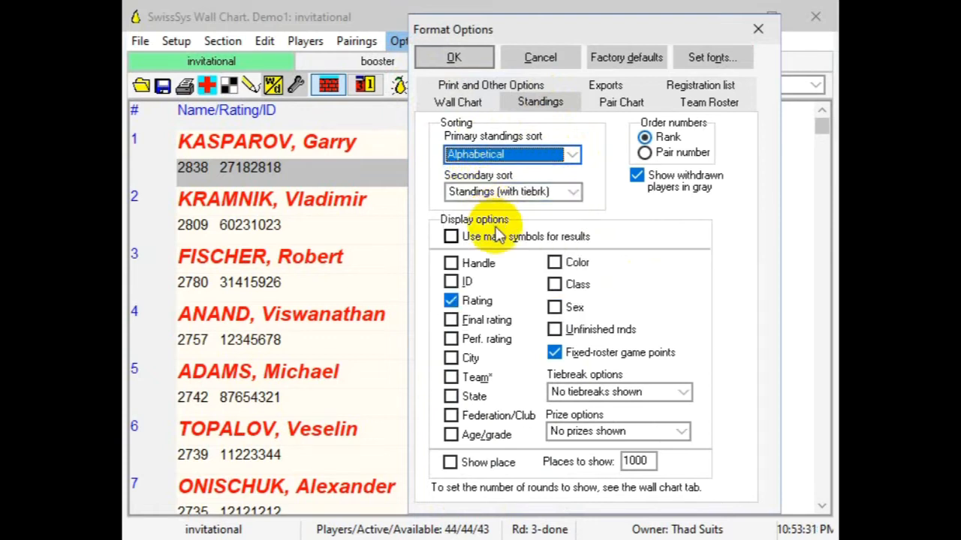
click(453, 324)
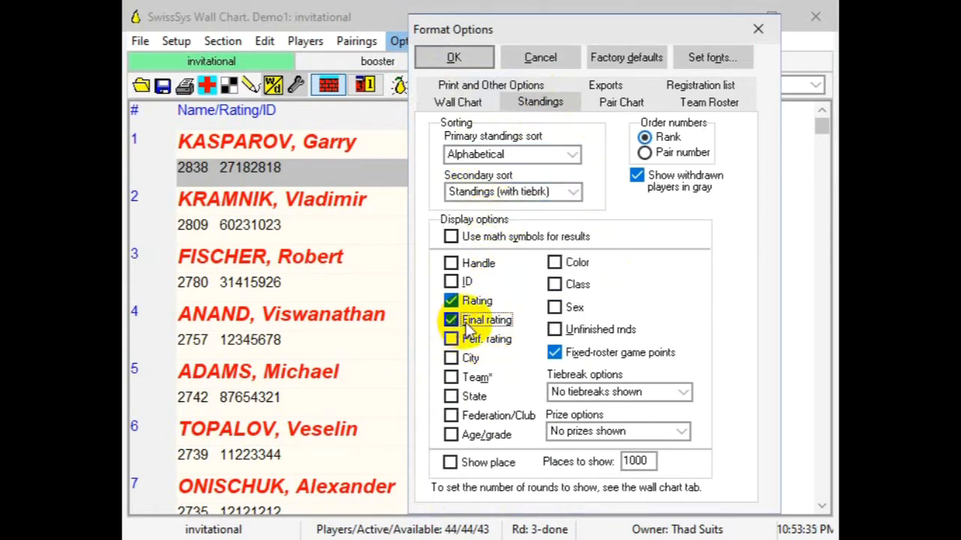
click(458, 60)
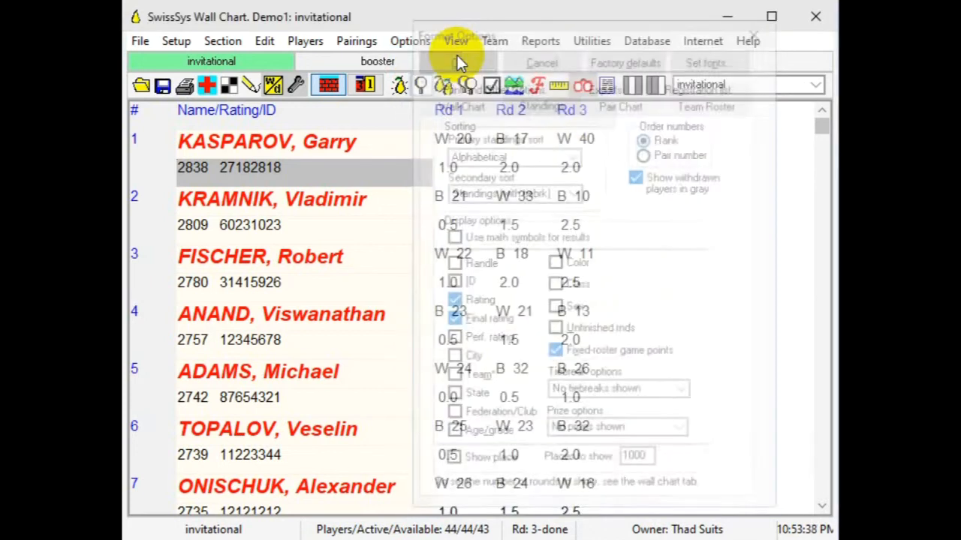
click(375, 86)
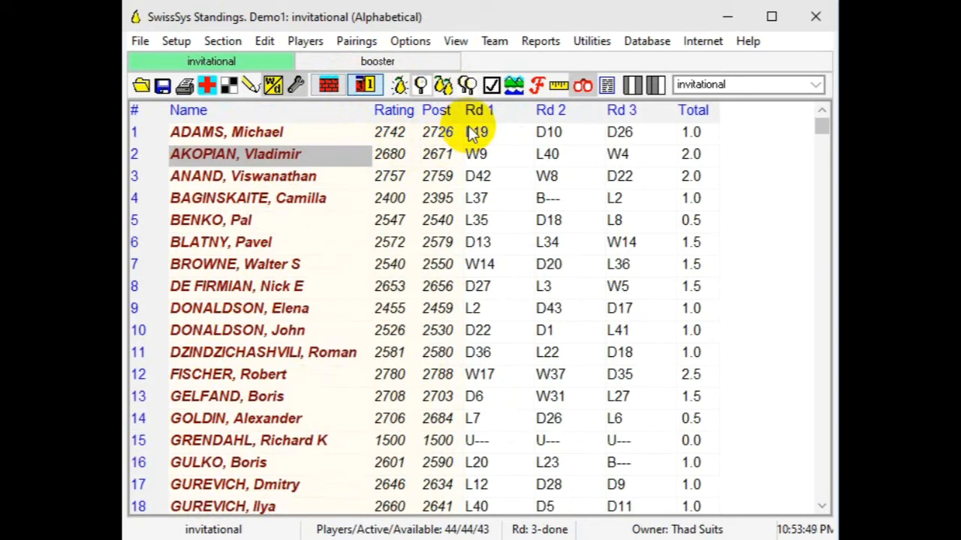
- Include each player's rating and score as extra player info in the pair chart format options
click(491, 86)
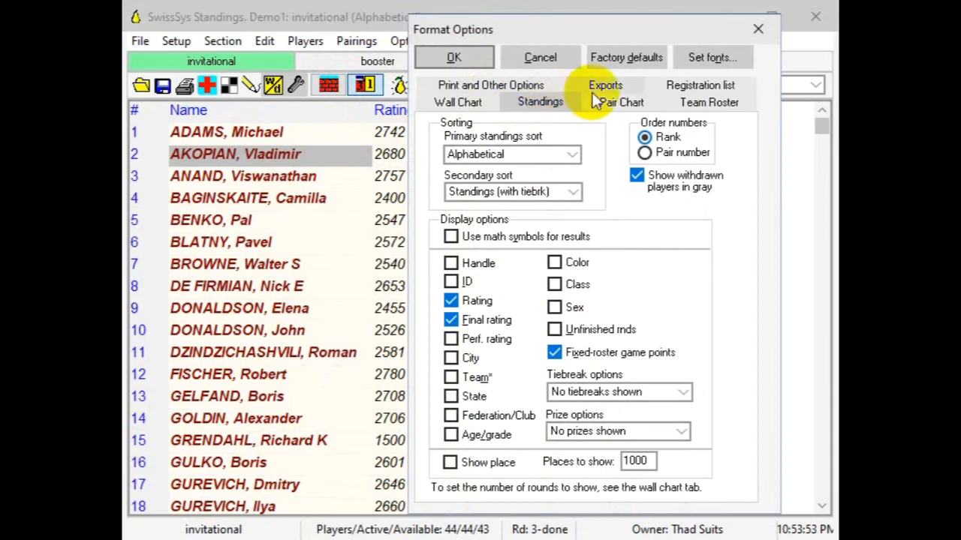
click(615, 105)
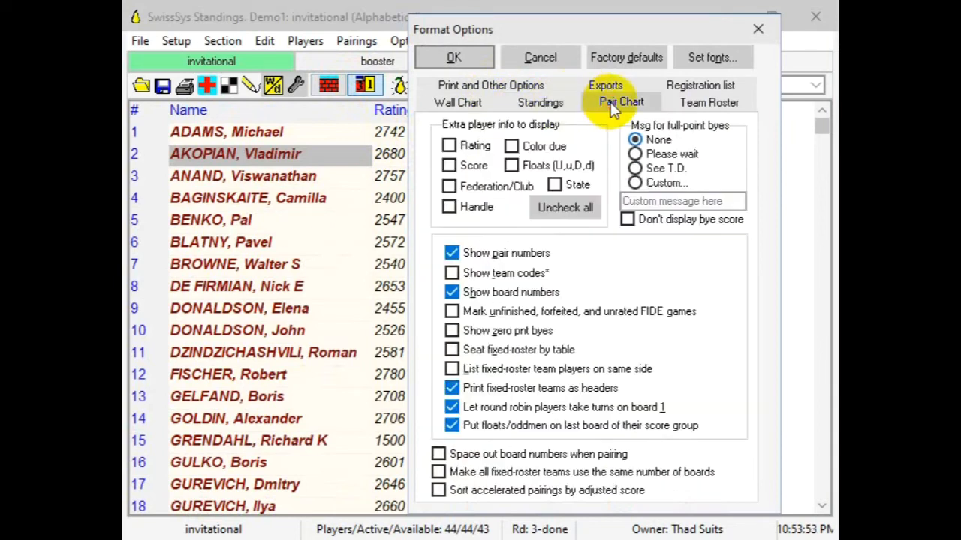
click(449, 146)
click(448, 165)
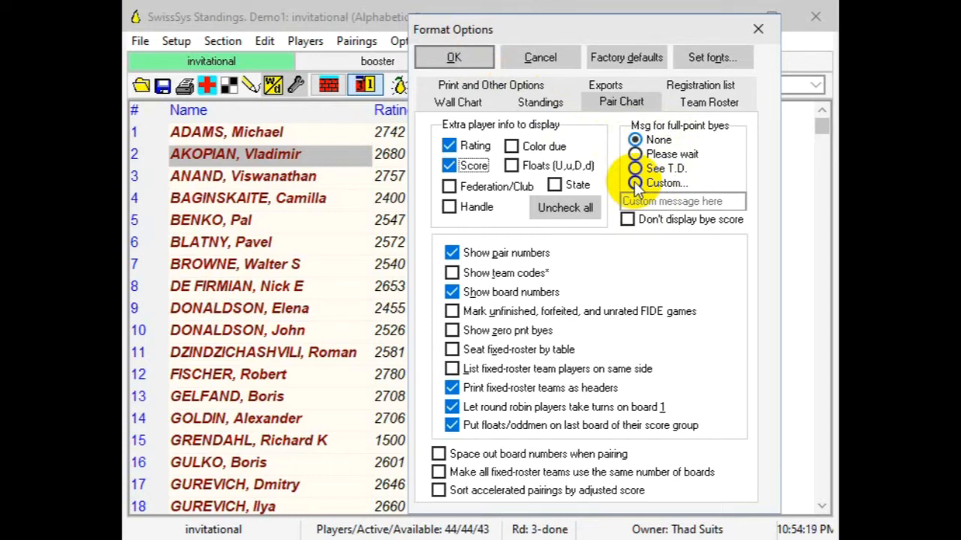
- Set a custom full-point bye message reading "Magnus Carlsen wants to see you!" and apply the format options
click(636, 184)
click(627, 201)
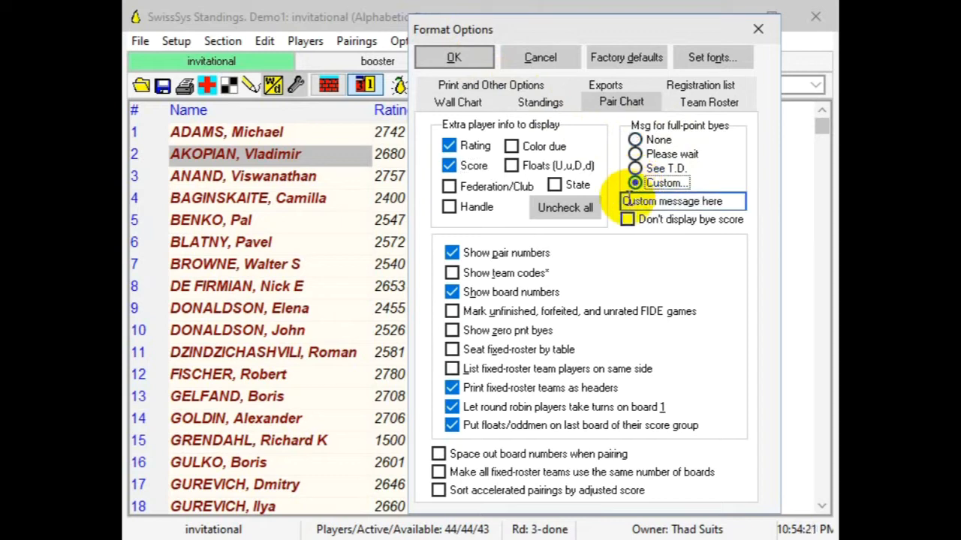
drag(736, 201, 574, 194)
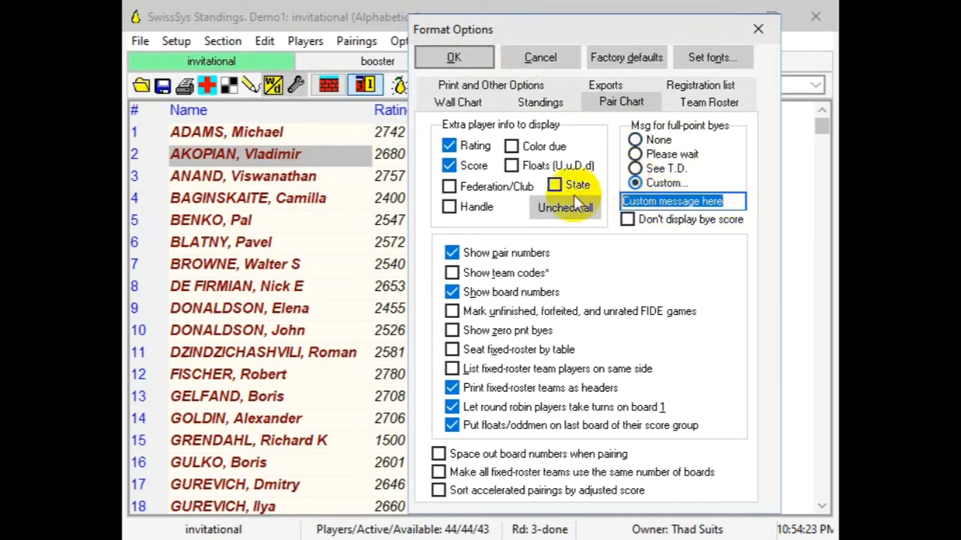
text(Magnus Ca)
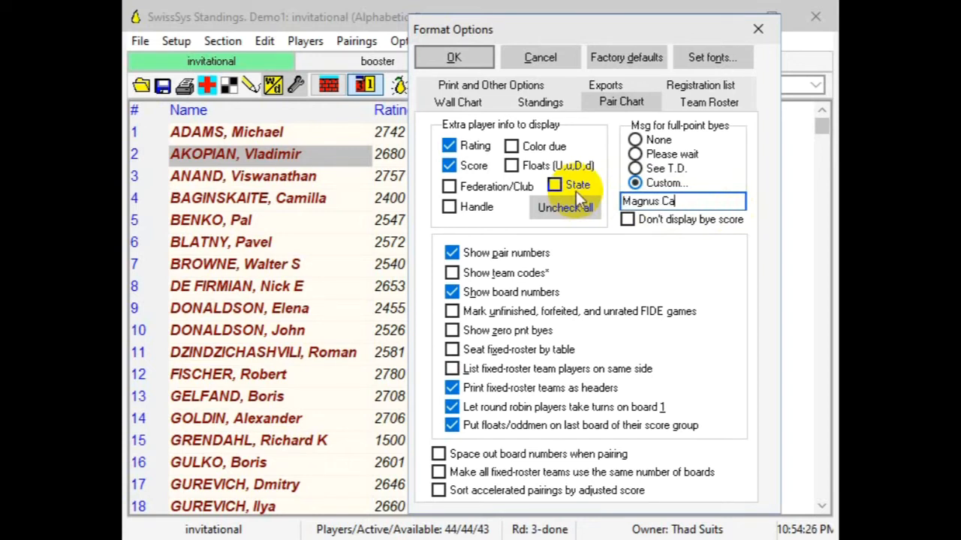
text(rlsen wants to see you!)
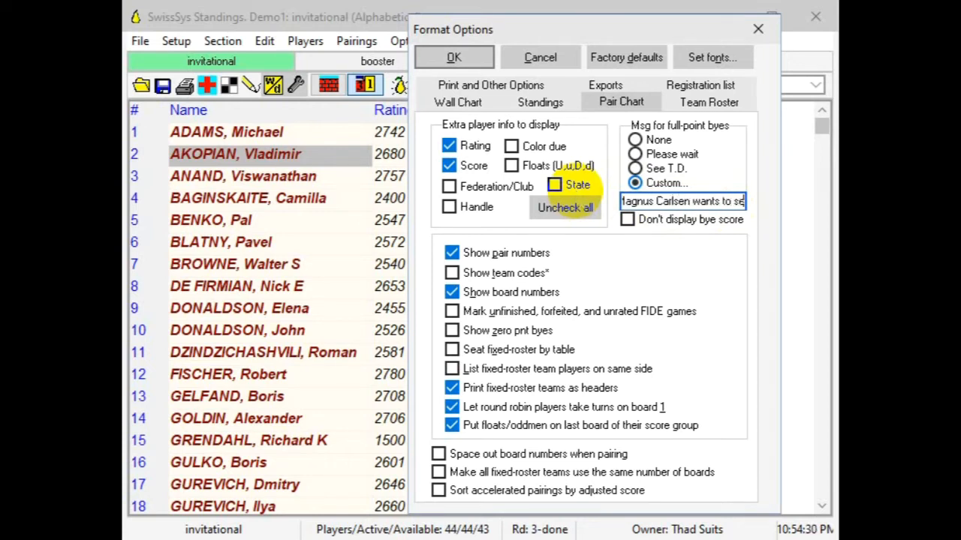
click(448, 56)
- Review the round 3 pairings down to the bye entry at the end of the list and close the chart
click(435, 85)
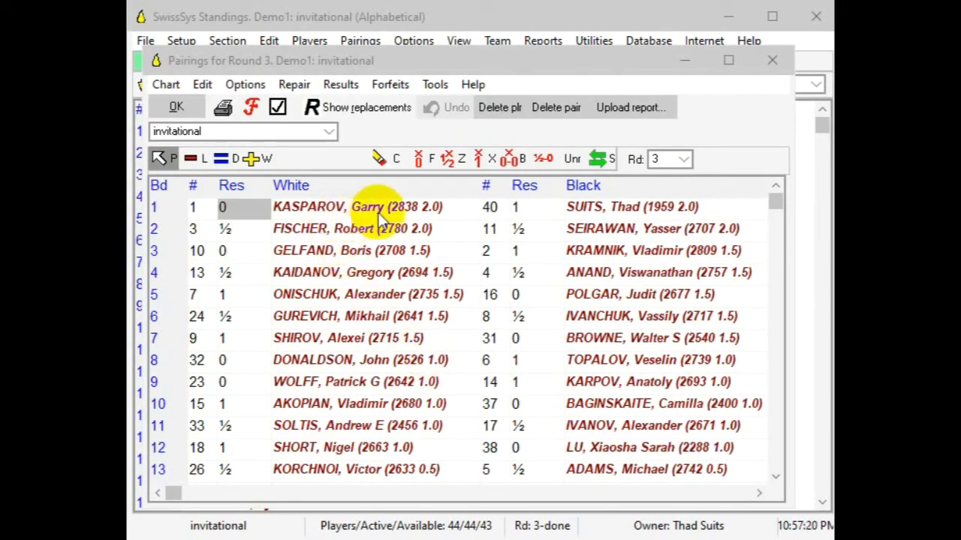
click(778, 464)
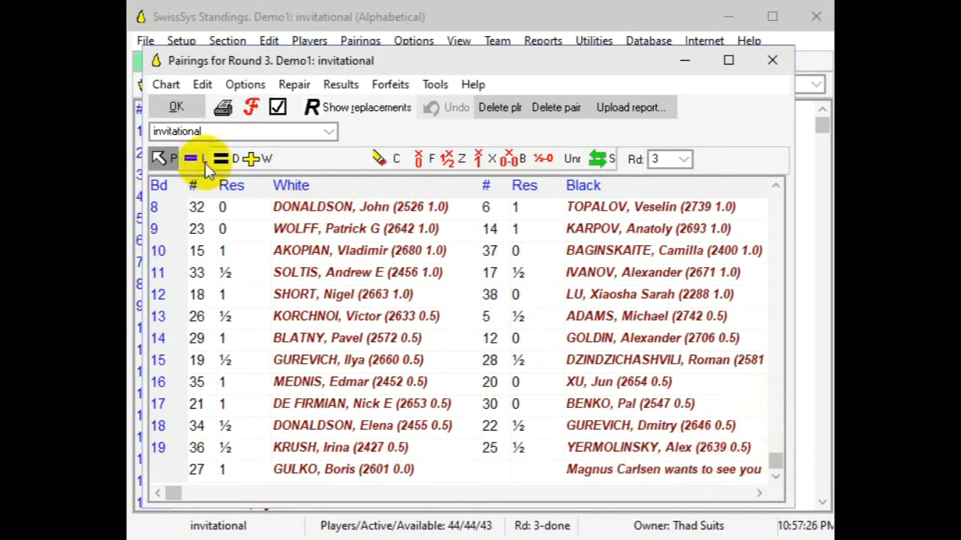
click(180, 108)
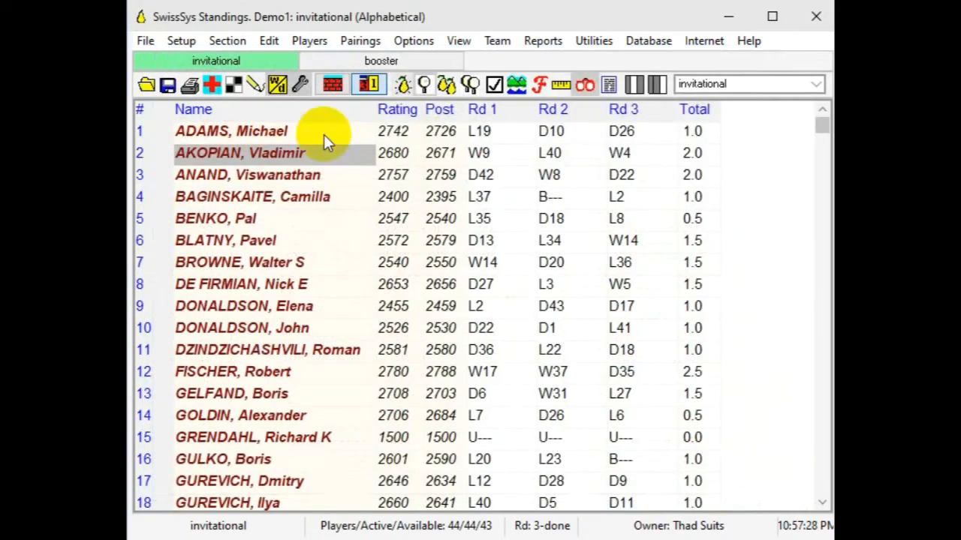
- Choose Last name uppercase as the forced name format in the print and other format options and apply them
click(494, 81)
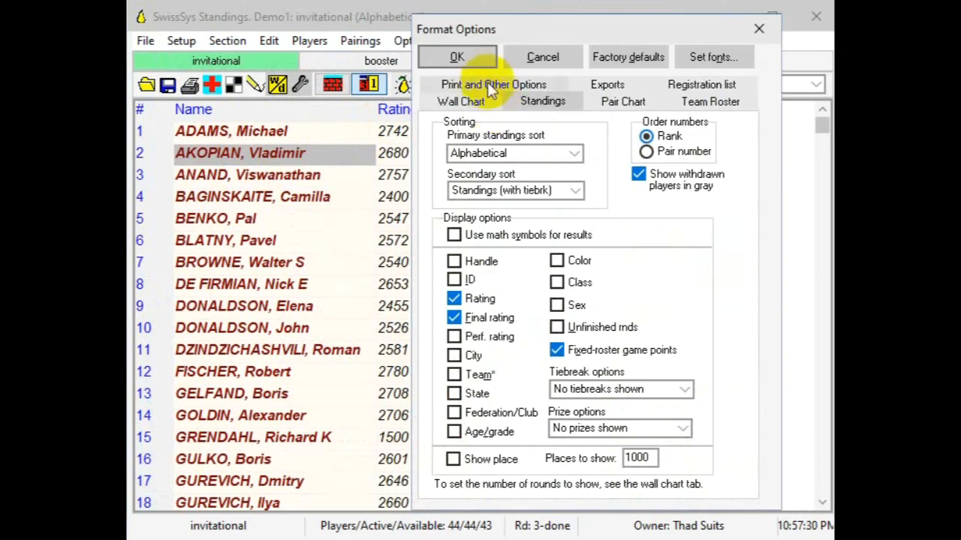
click(487, 84)
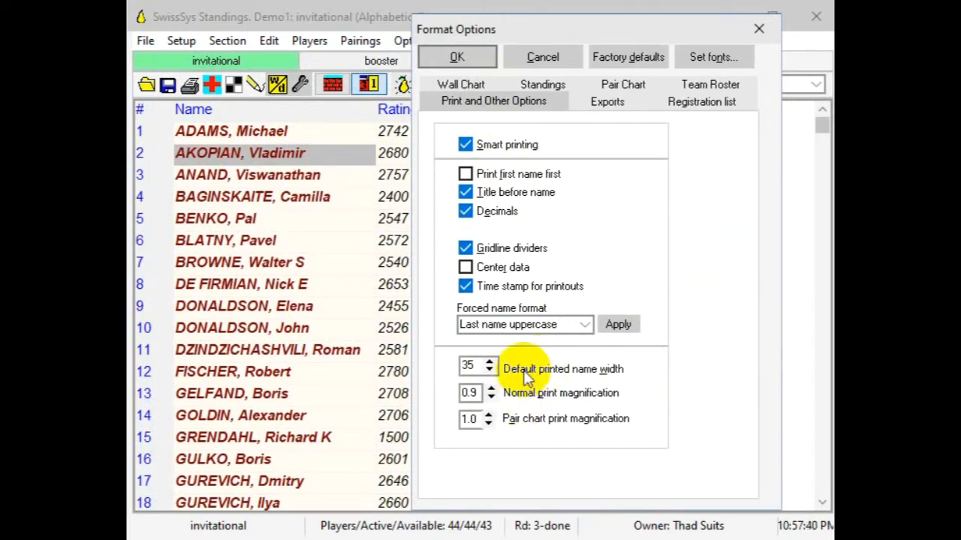
click(586, 326)
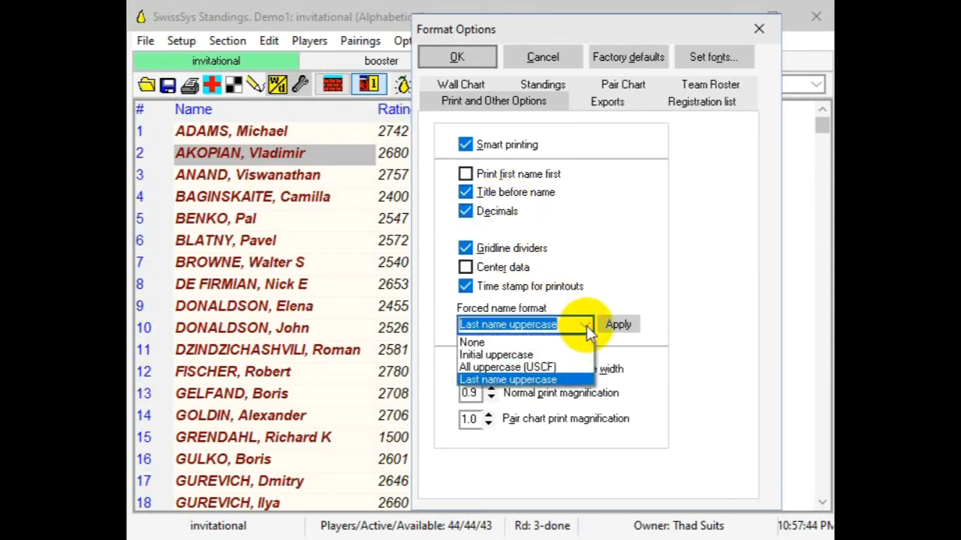
click(535, 380)
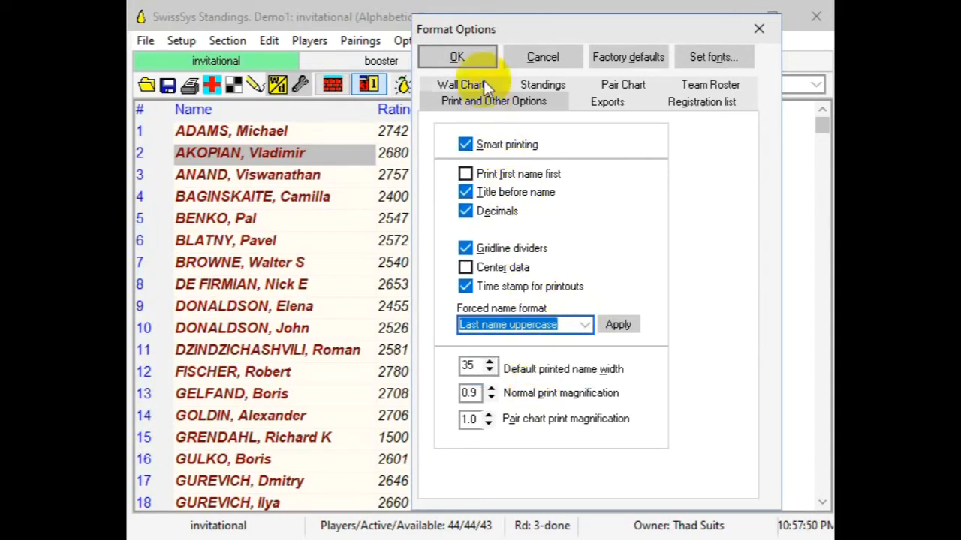
click(475, 55)
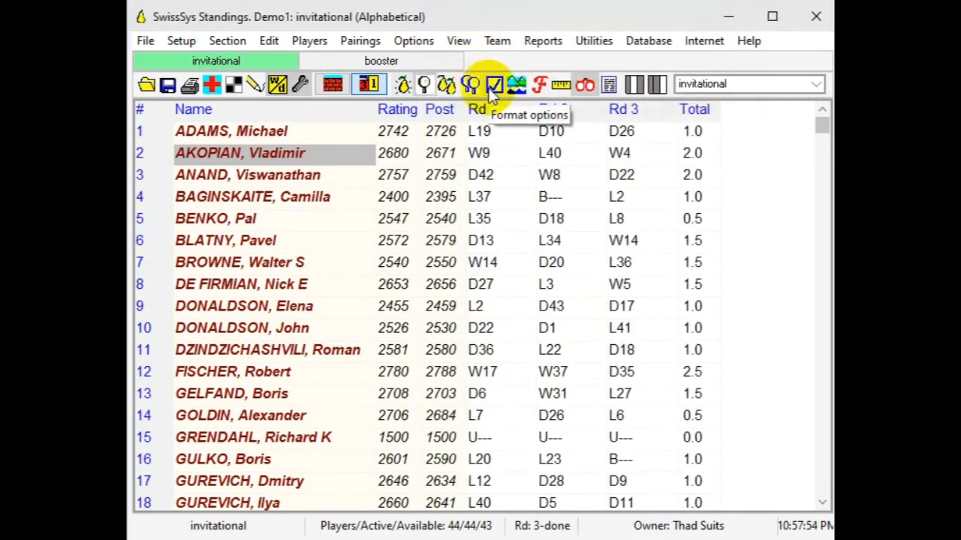
- Set the screen style to Turquoise Gray in the environment display options
click(406, 42)
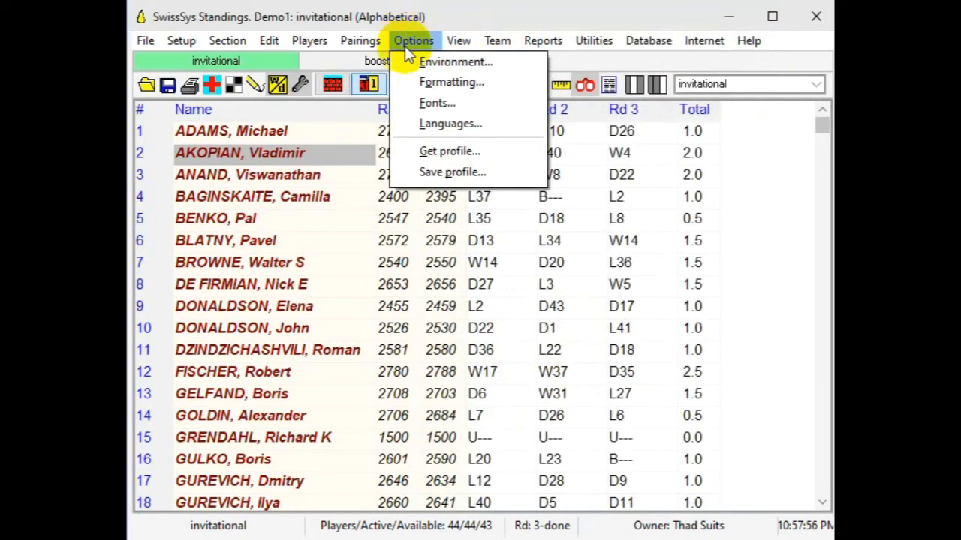
click(411, 63)
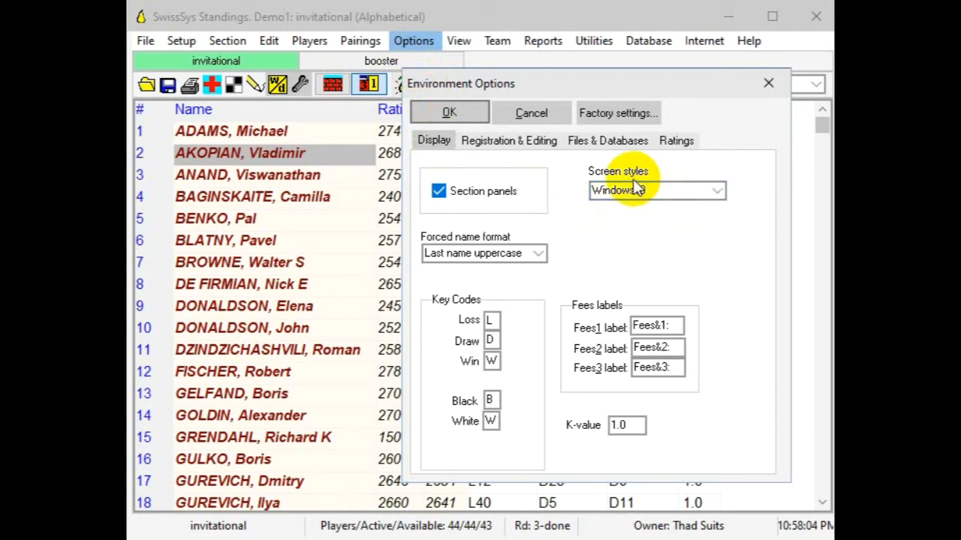
click(718, 193)
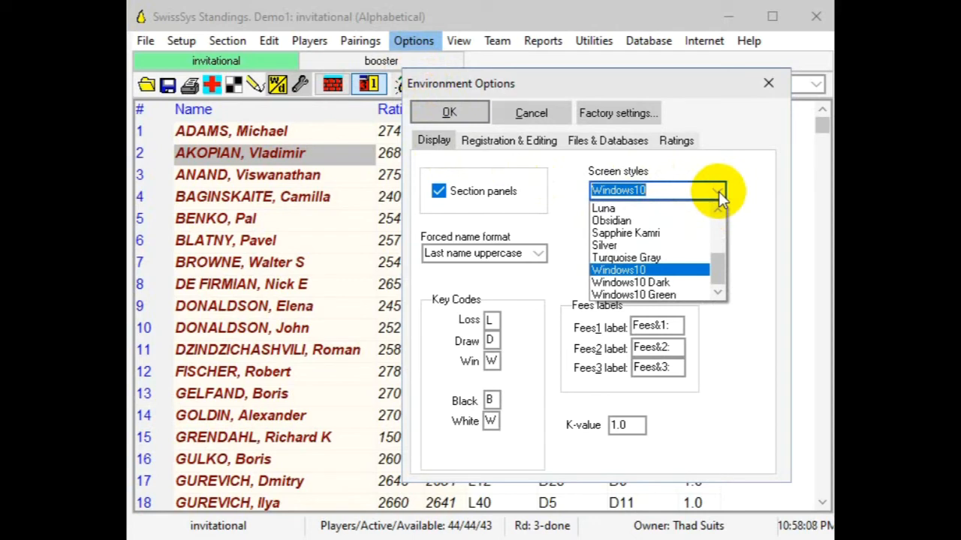
click(642, 259)
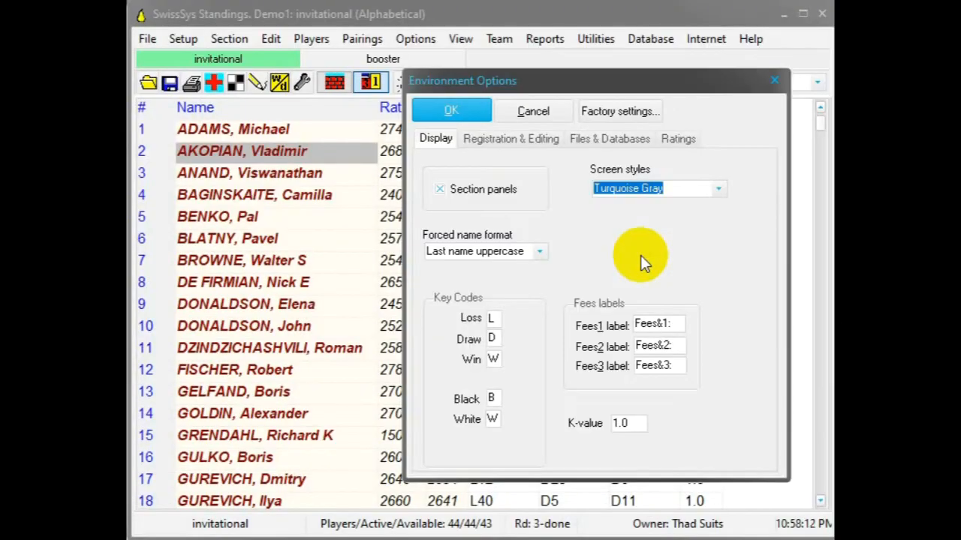
- Switch the screen style to Windows10 and close the environment options
click(719, 190)
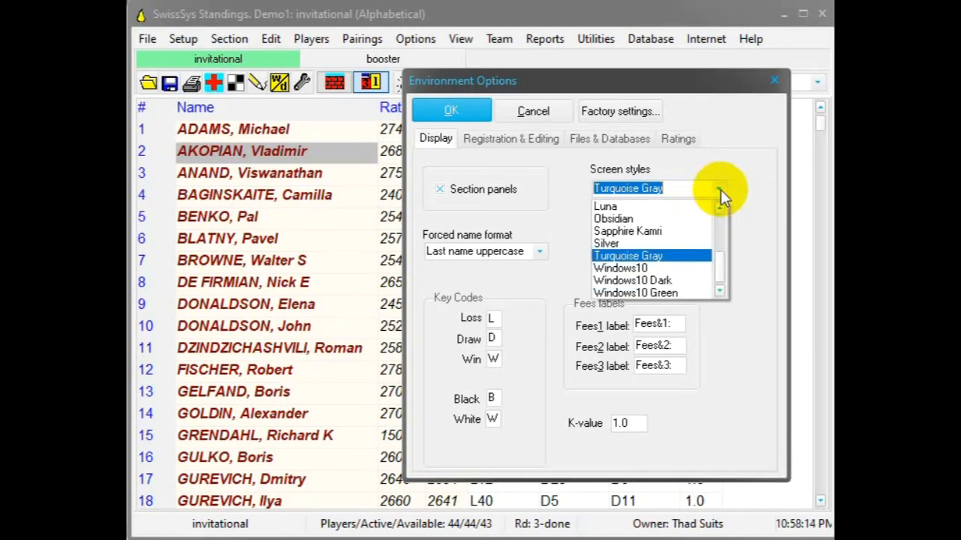
click(634, 268)
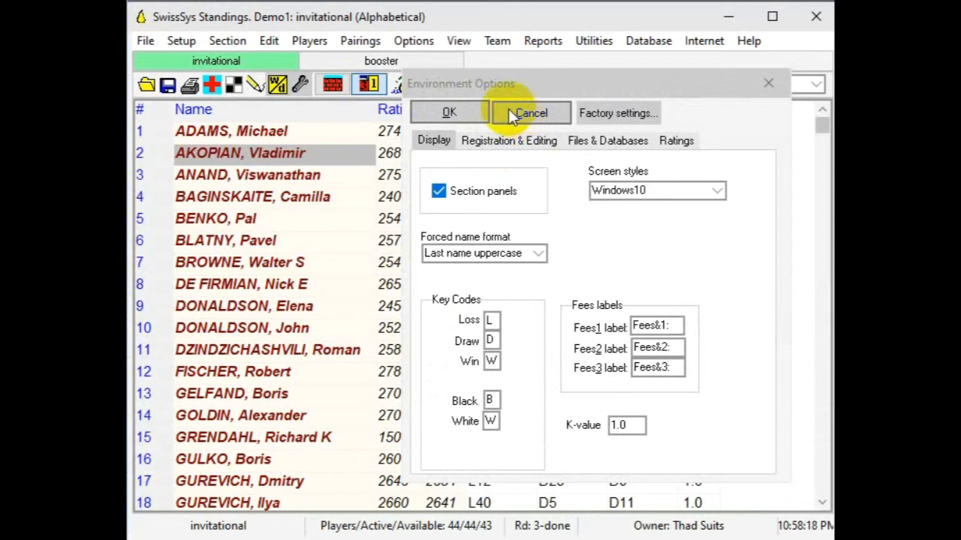
click(508, 109)
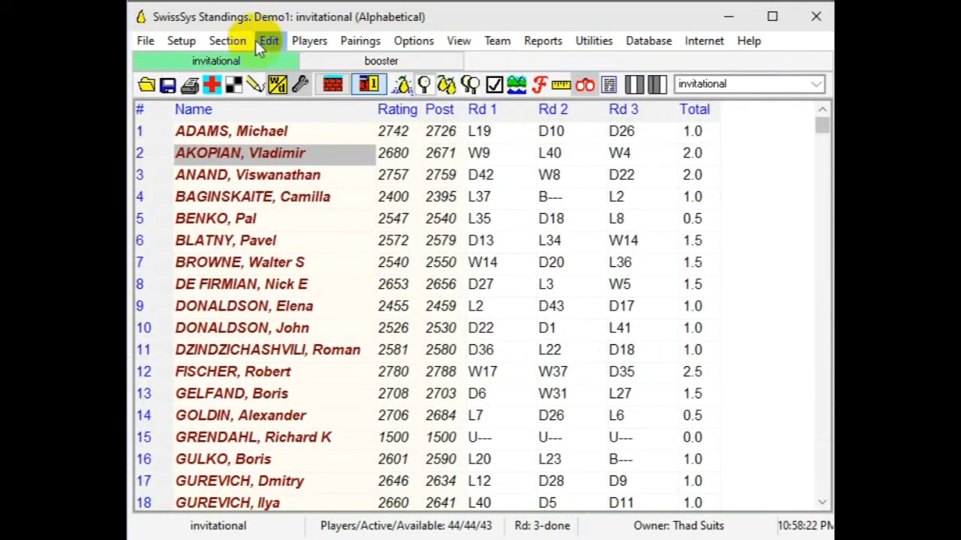
- Review the USCF and restriction settings in the rules for pairing and close them
click(186, 41)
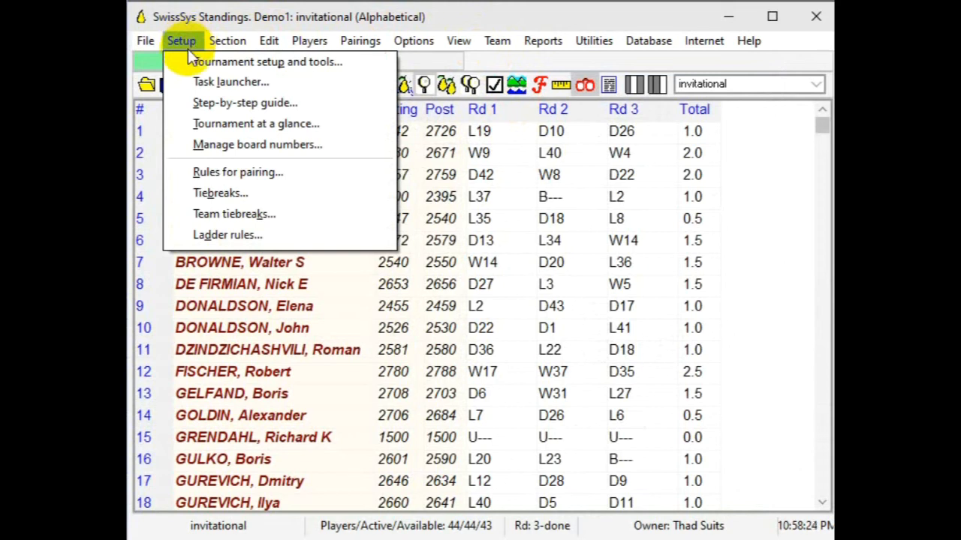
click(197, 173)
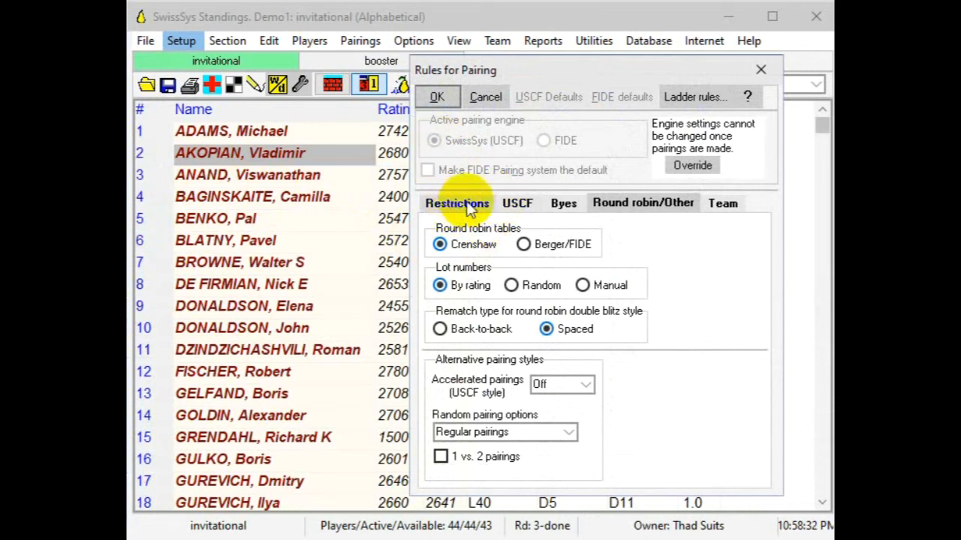
click(516, 206)
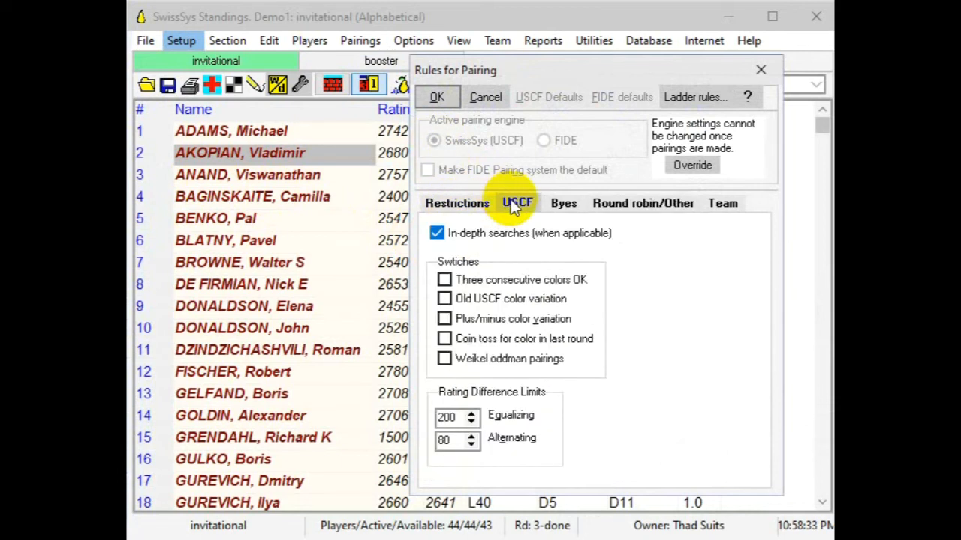
click(458, 210)
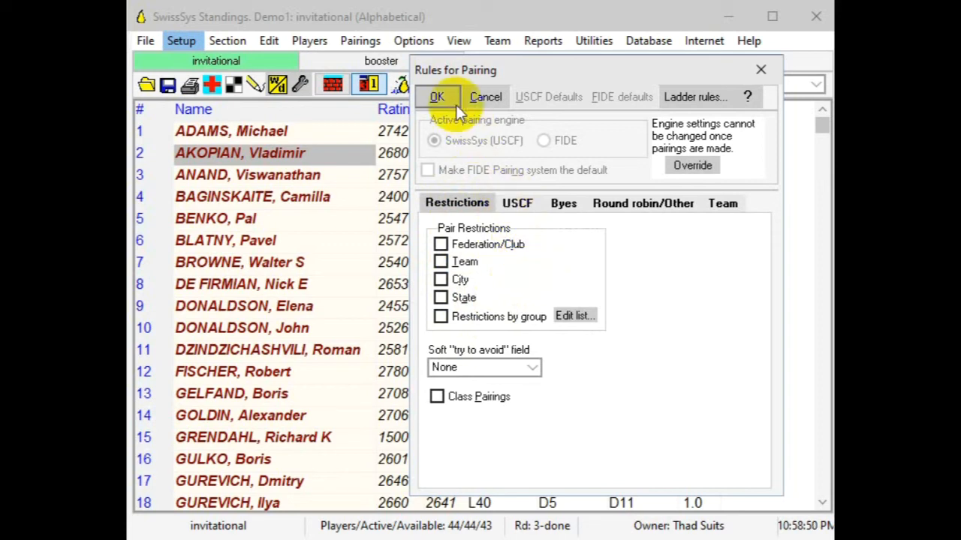
click(437, 97)
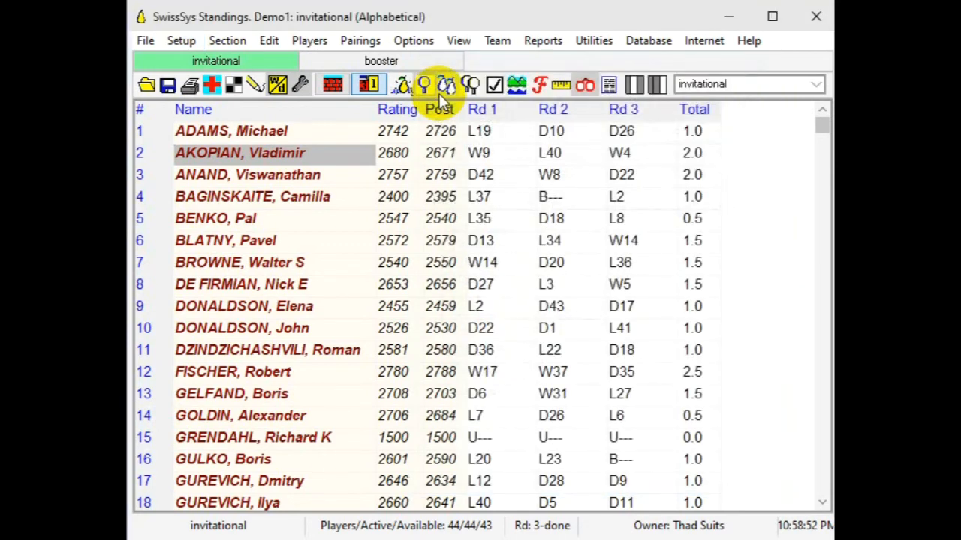
- Choose Modified median, Solkoff and Cumulative, in that order, as the tournament's tiebreaks and confirm the selection
click(182, 42)
click(207, 193)
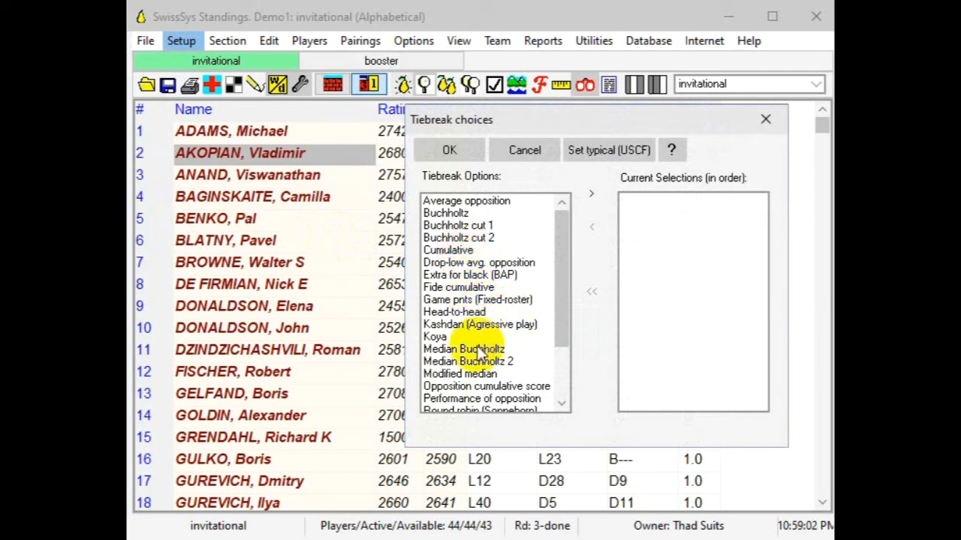
click(475, 376)
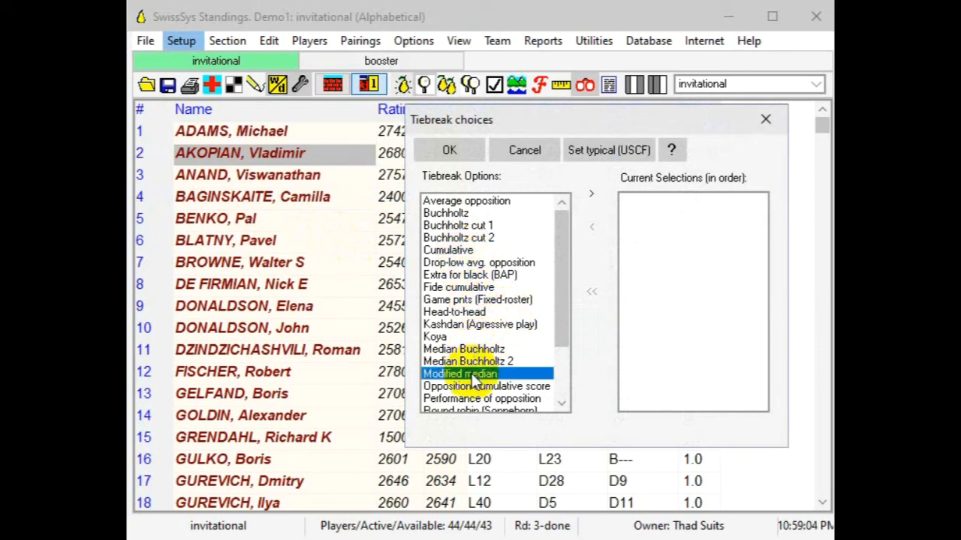
click(591, 194)
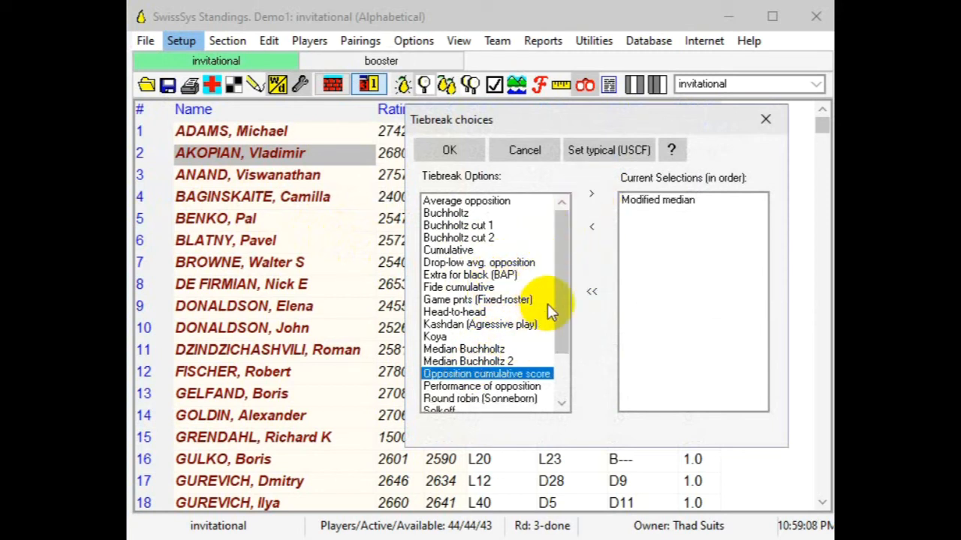
drag(559, 311, 556, 330)
click(441, 385)
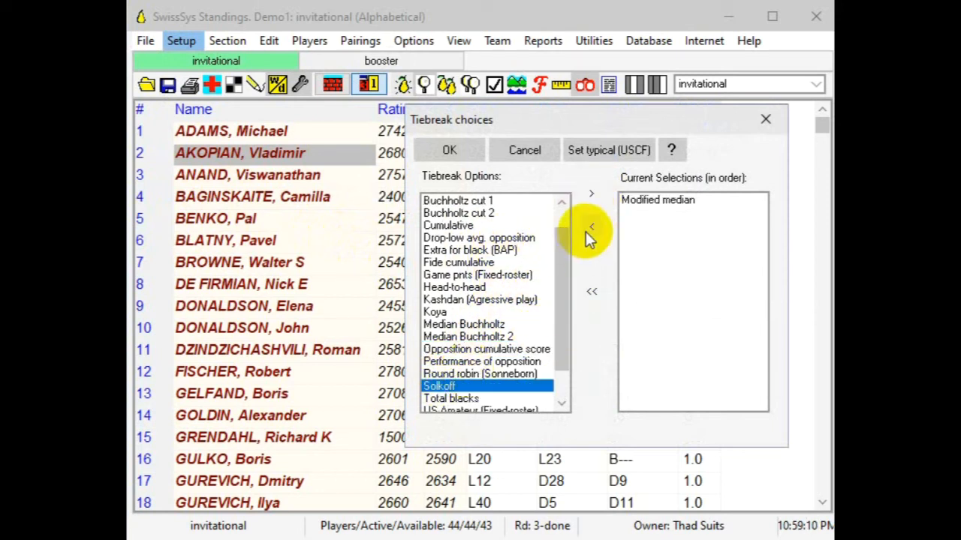
click(592, 200)
click(457, 225)
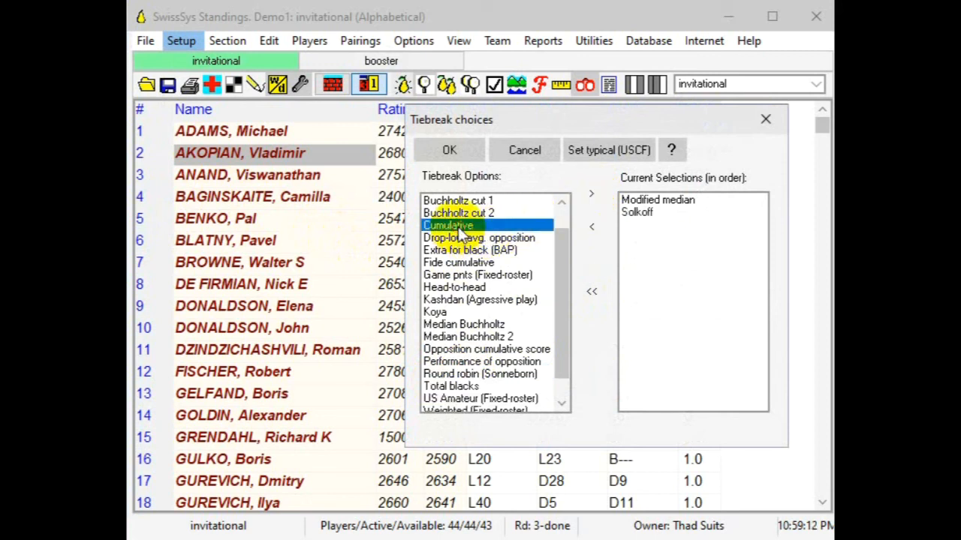
click(590, 200)
click(433, 150)
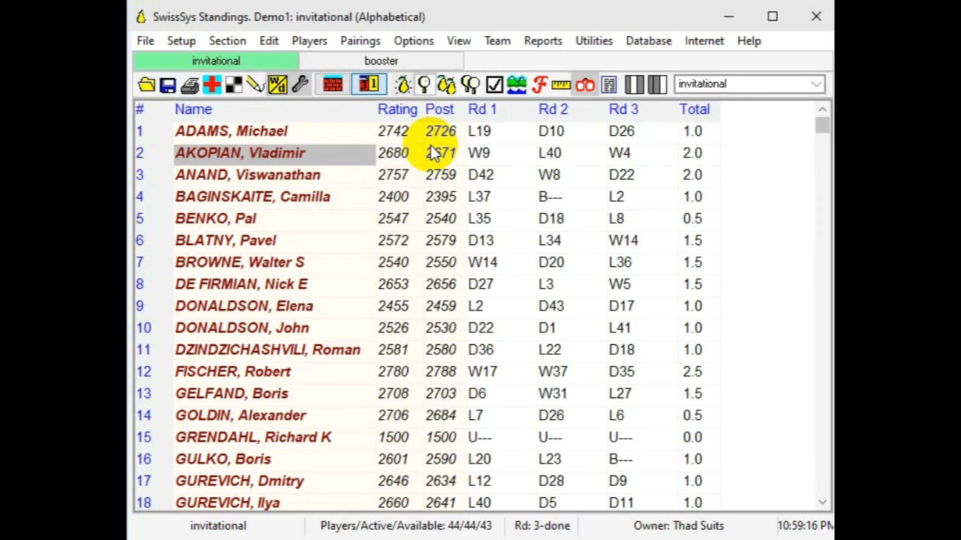
- Set the standings tiebreak option to Show tiebreaks and apply the format options
click(493, 84)
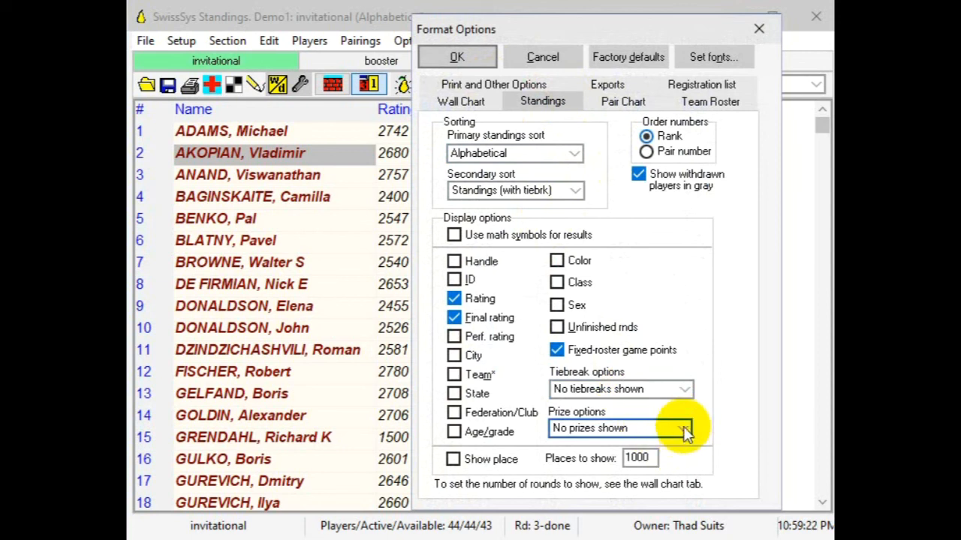
click(685, 388)
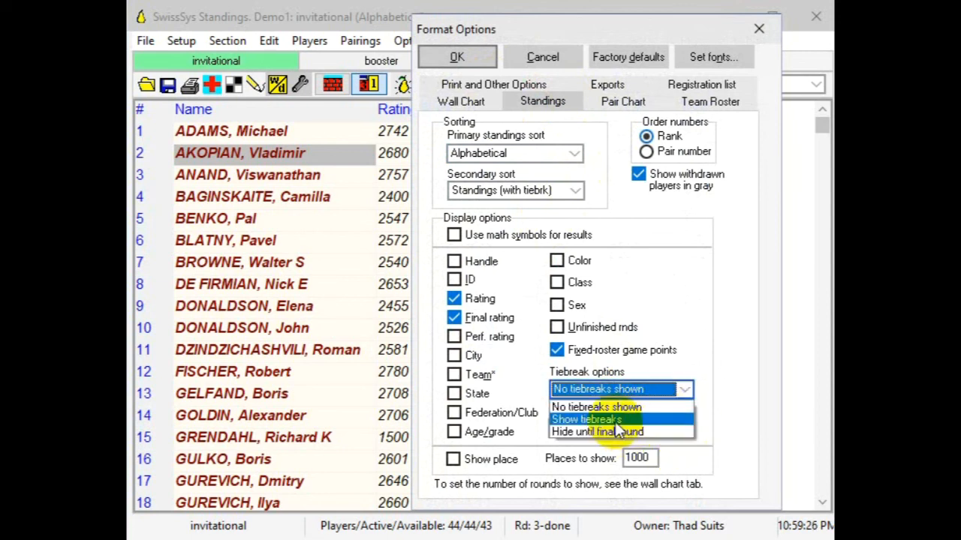
click(613, 420)
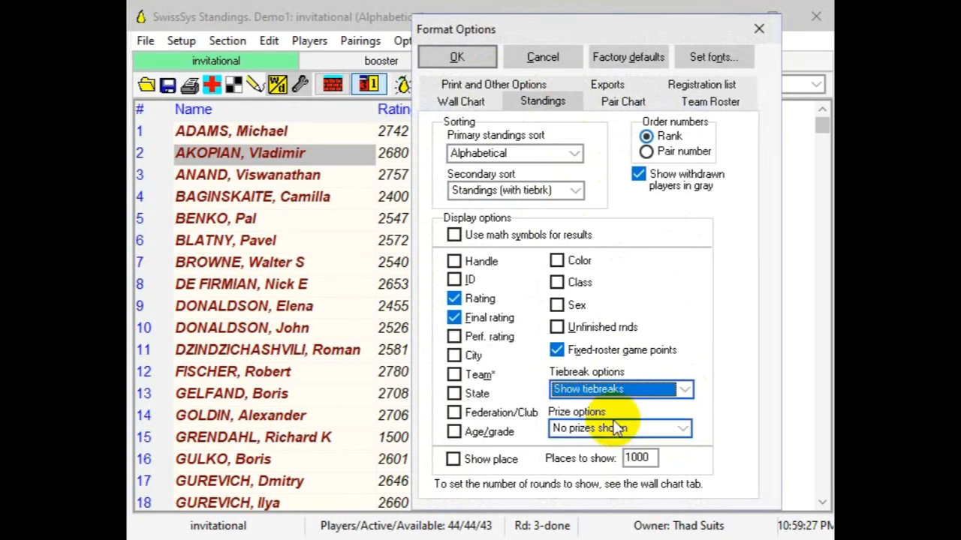
click(450, 56)
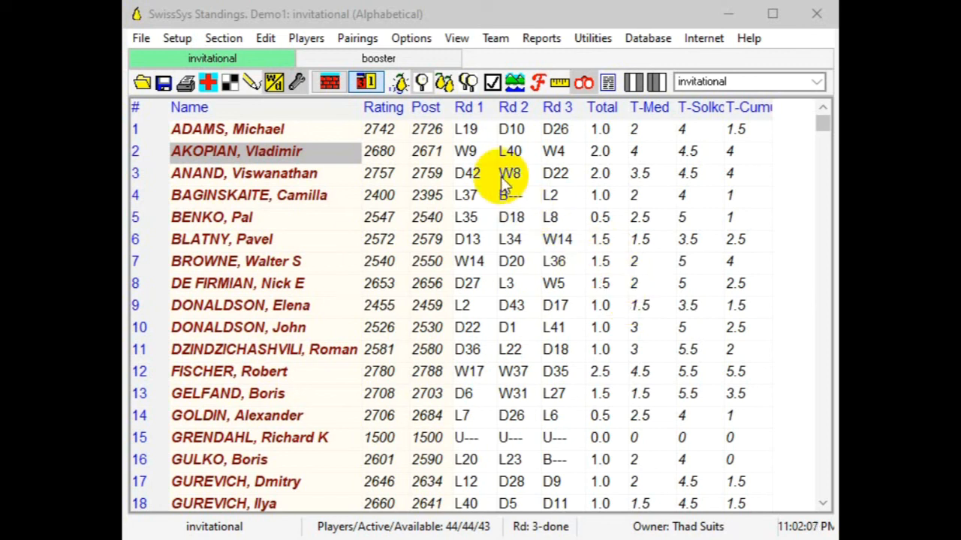
- Check which interface languages are available and close the language selection without changing it
click(415, 39)
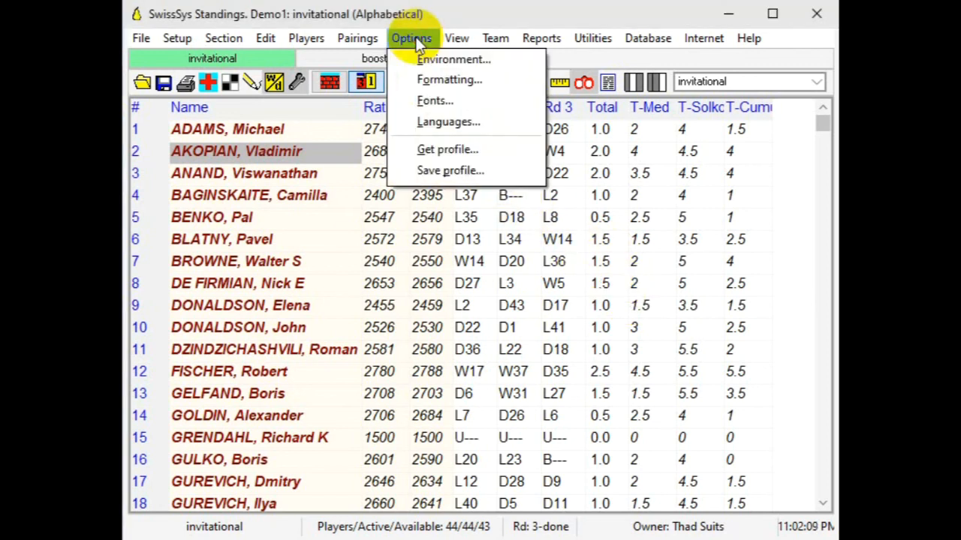
click(426, 124)
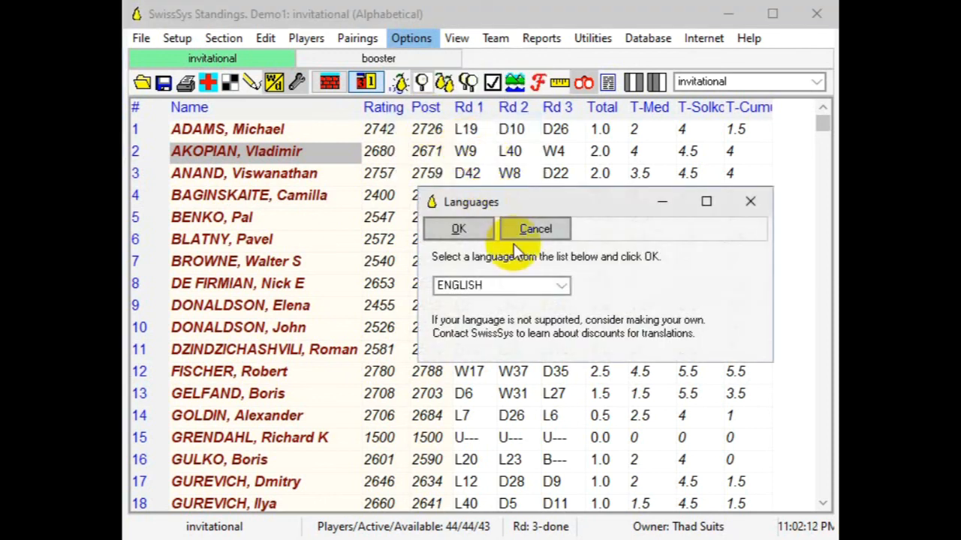
click(562, 285)
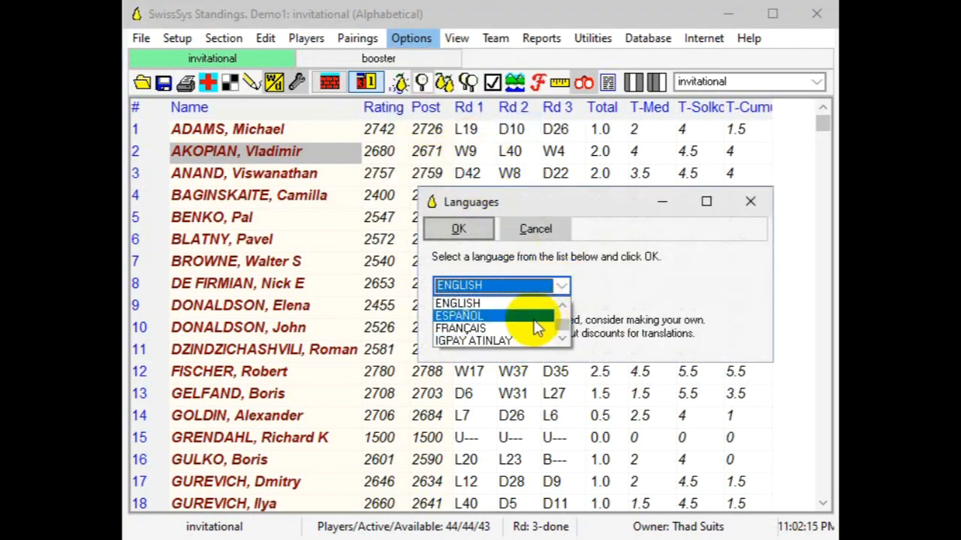
click(545, 231)
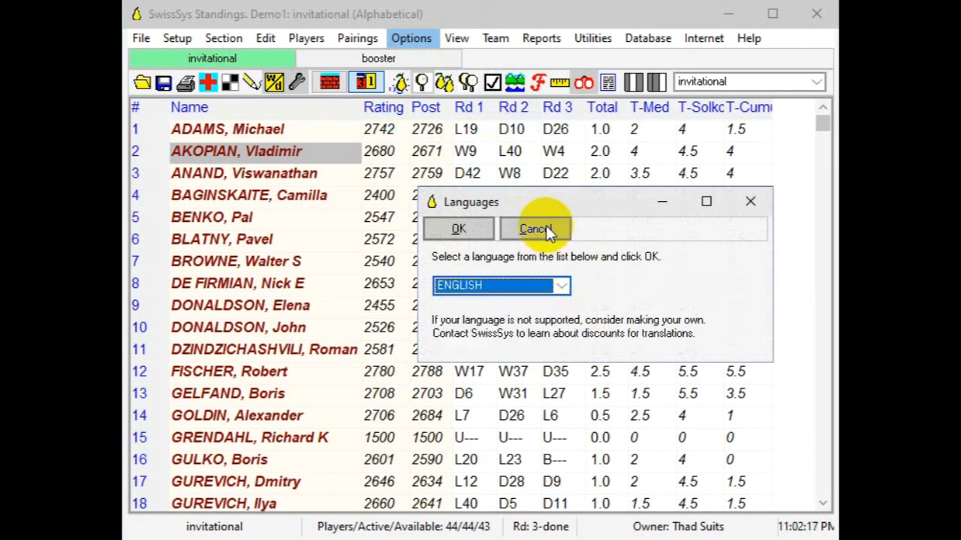
click(547, 231)
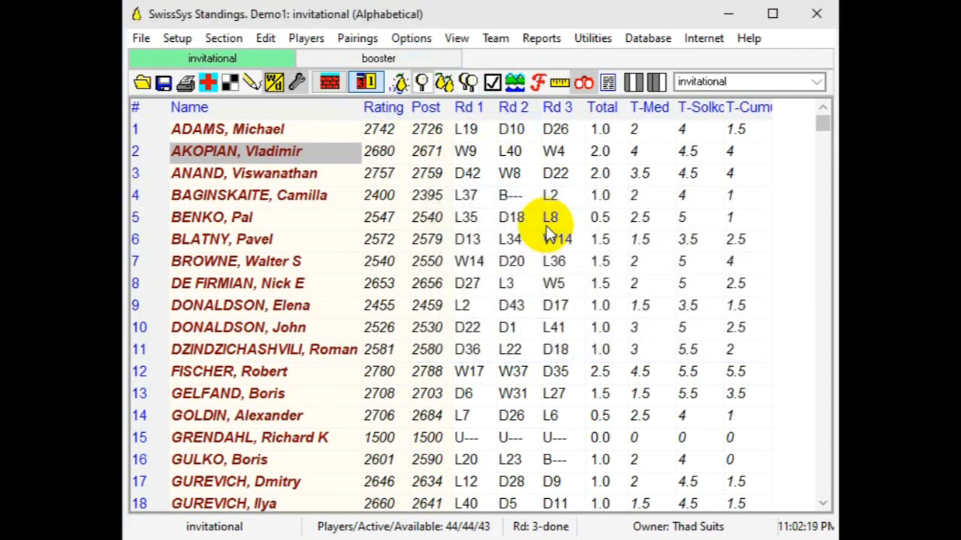